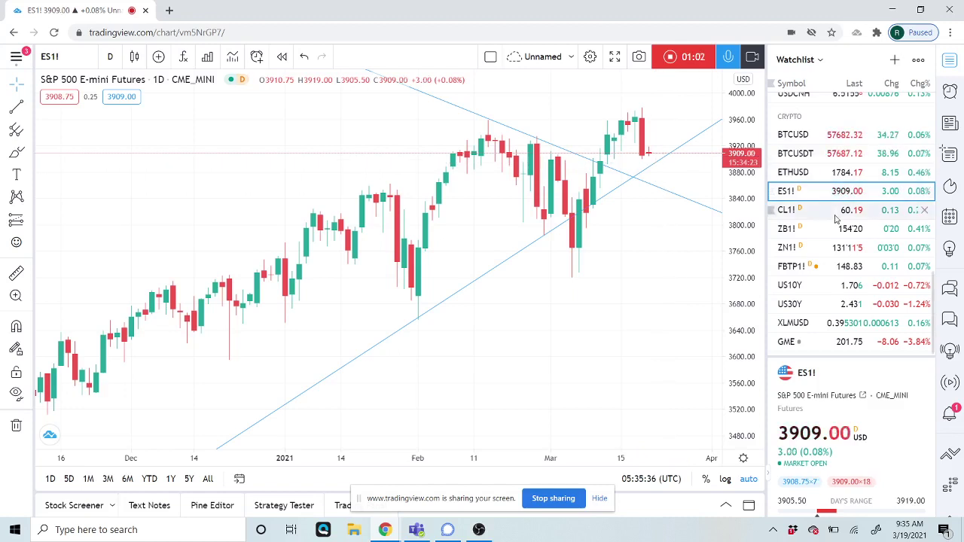
# - Show the NZDJPY daily chart from the Watchlist, then switch to the EURUSD daily chart
pyautogui.scroll(3, 836, 218)
pyautogui.scroll(1, 831, 209)
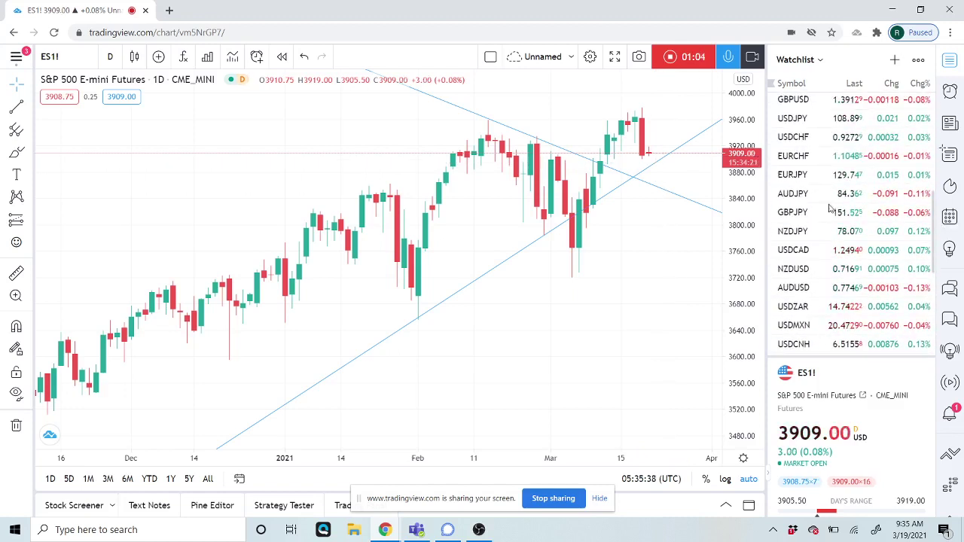
pyautogui.click(814, 231)
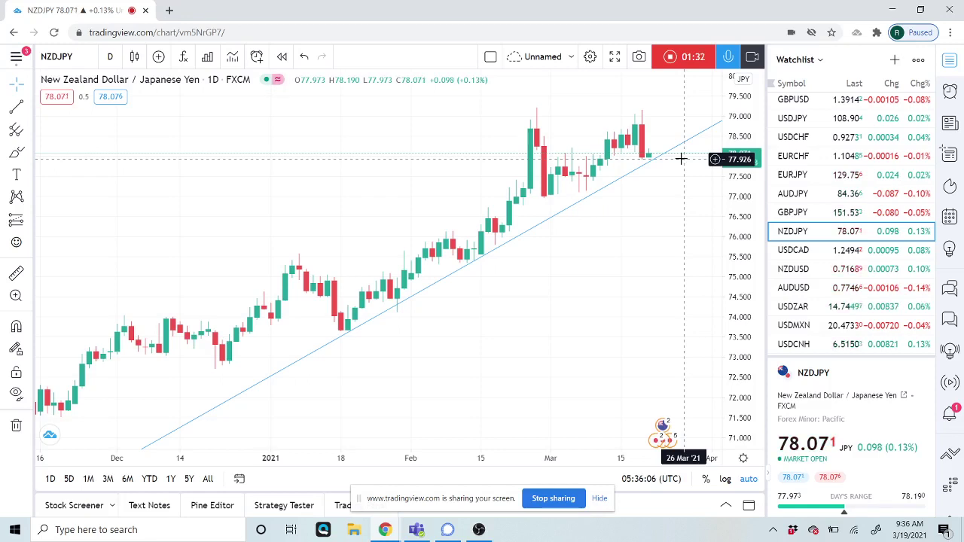
pyautogui.scroll(3, 816, 226)
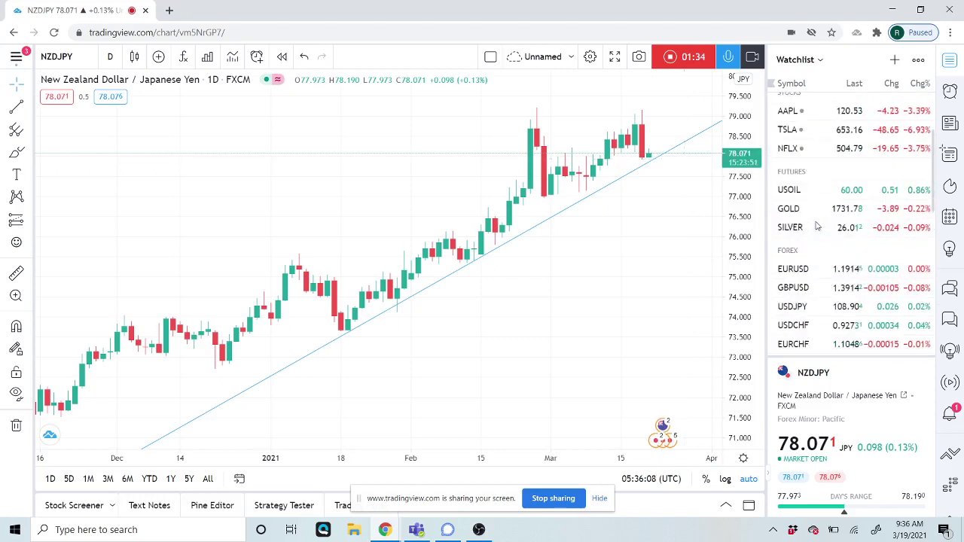
pyautogui.click(801, 270)
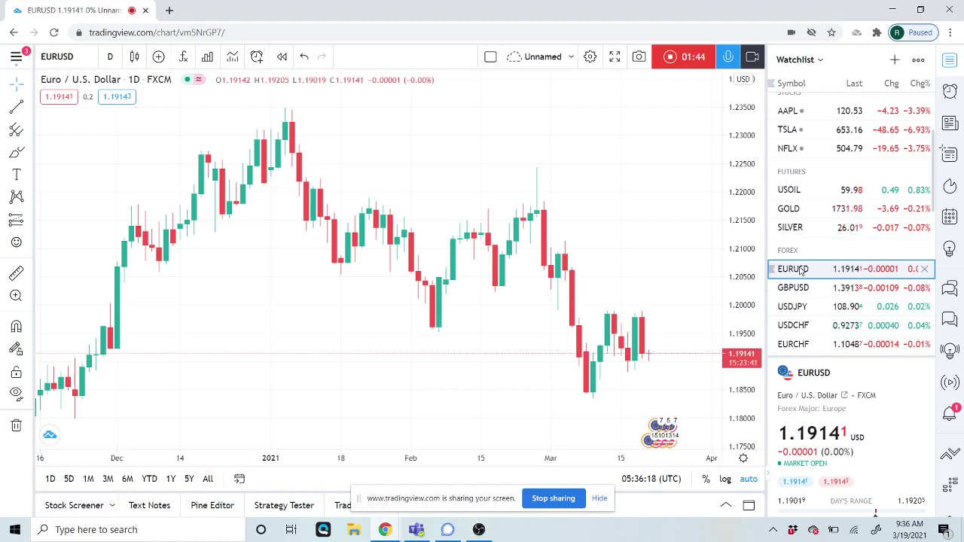
# - Load the GBPUSD daily chart, then switch to USDJPY while scrolling through the forex pairs
pyautogui.click(797, 289)
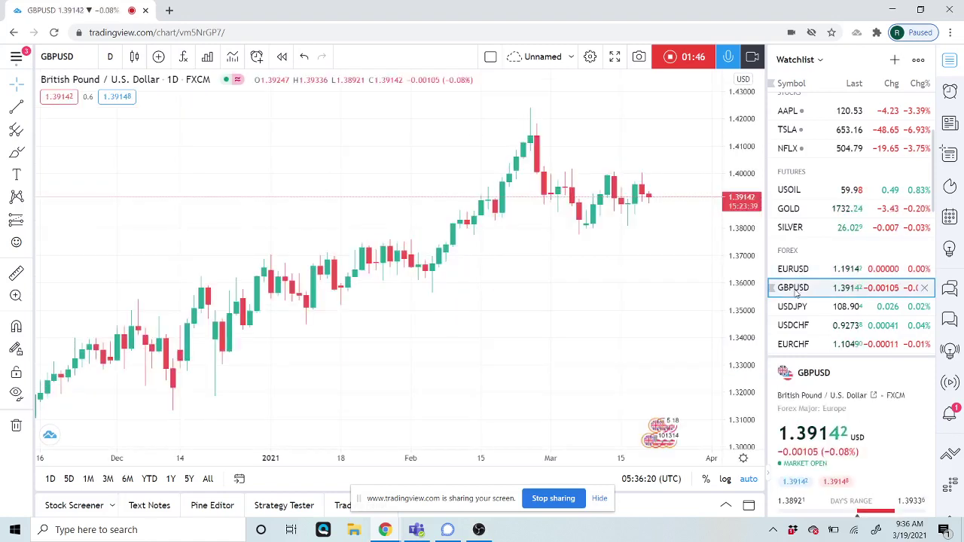
pyautogui.click(796, 308)
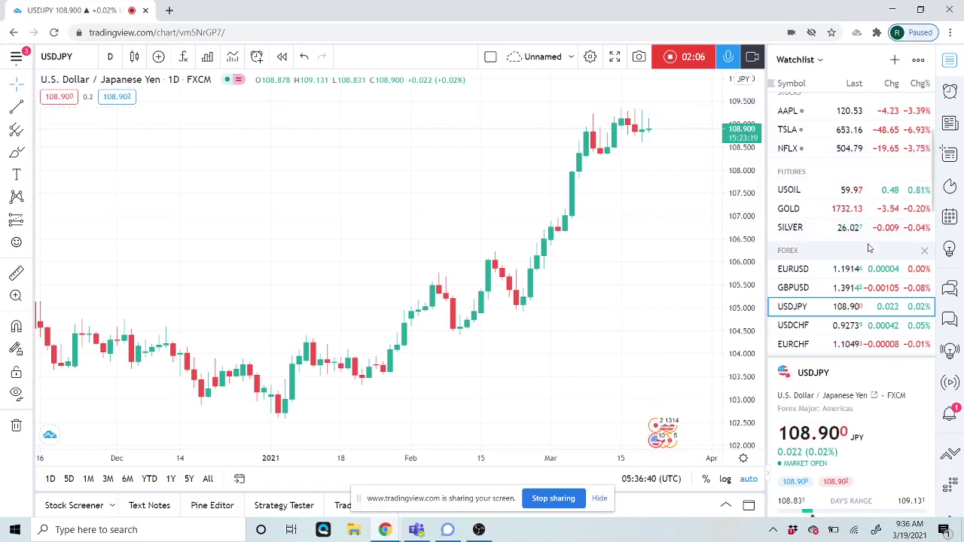
pyautogui.scroll(-3, 868, 249)
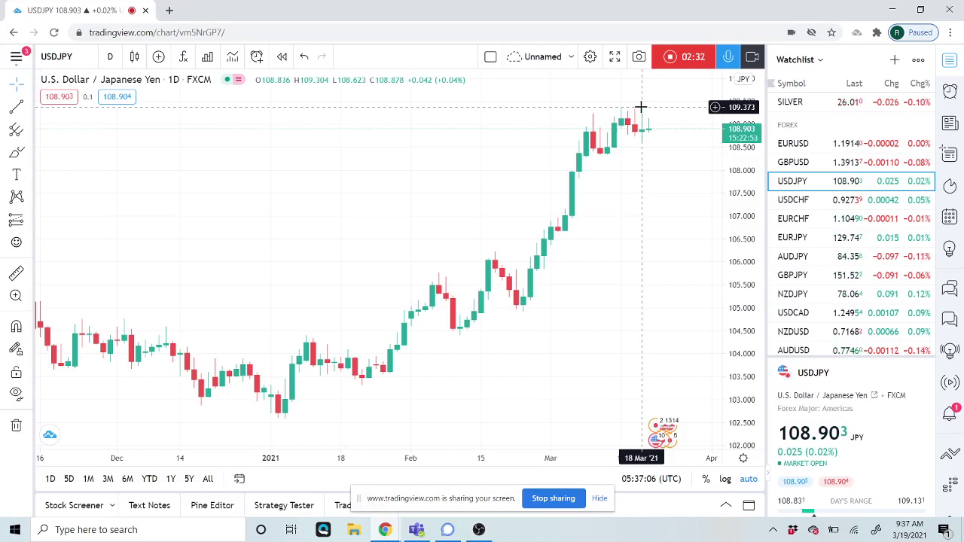
pyautogui.scroll(-1, 811, 237)
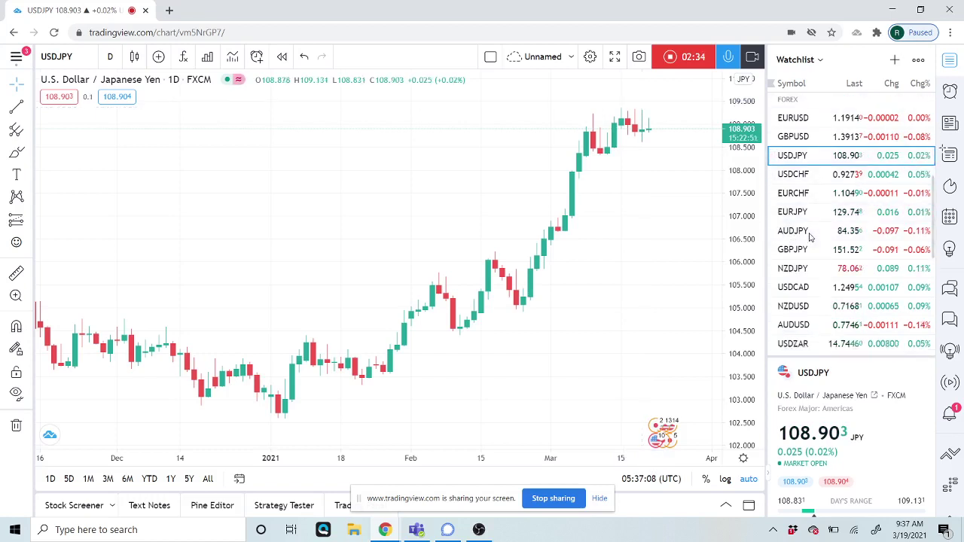
pyautogui.scroll(-1, 811, 237)
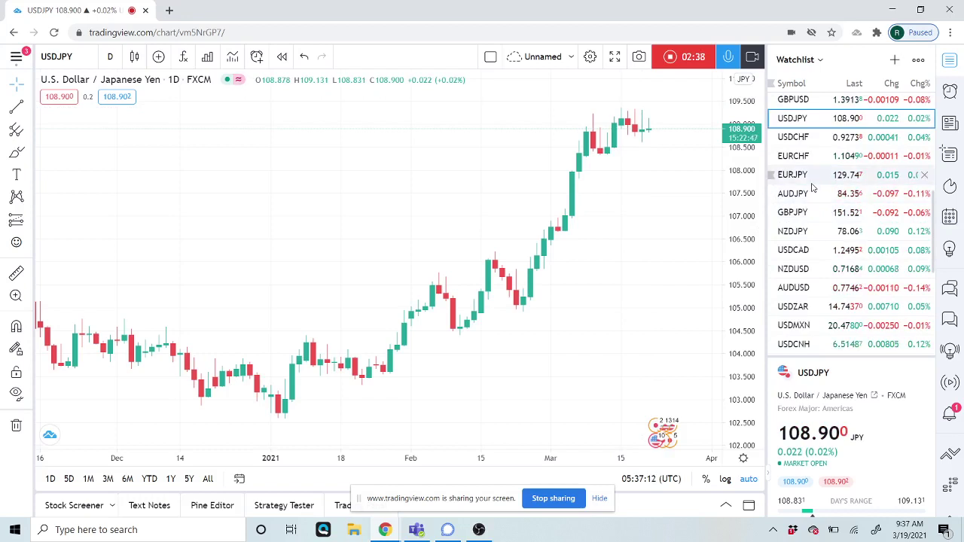
# - Show the USDZAR daily chart, then switch to NZDUSD with its rising trendline
pyautogui.click(803, 304)
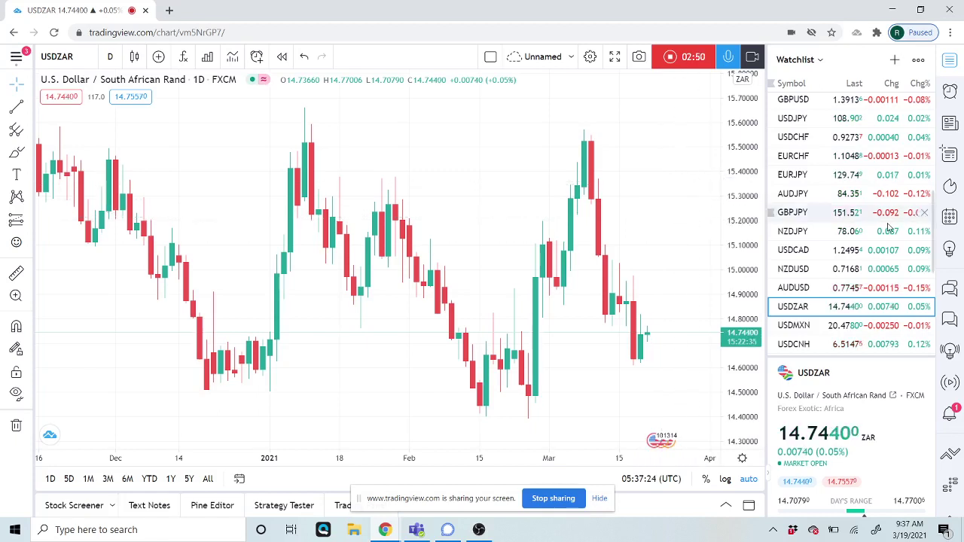
pyautogui.click(811, 270)
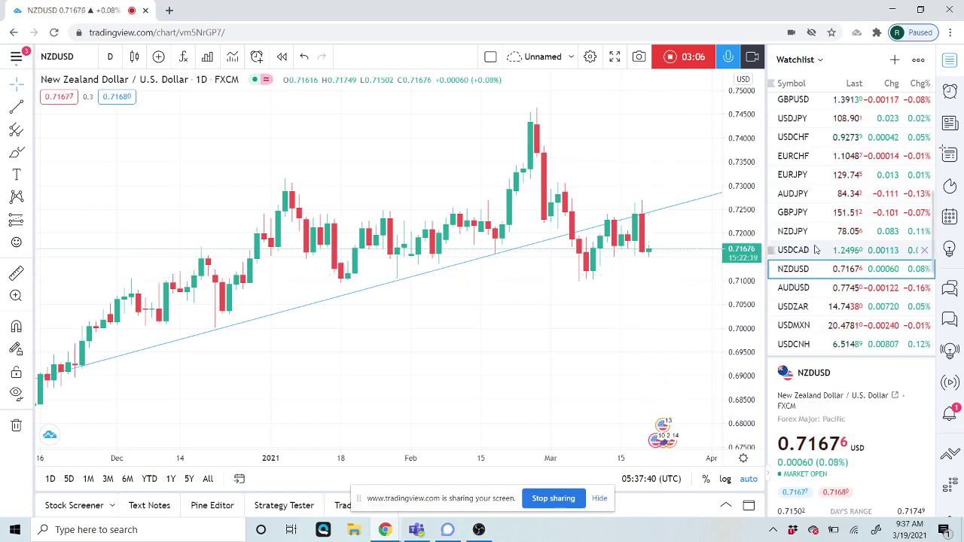
pyautogui.scroll(-1, 816, 249)
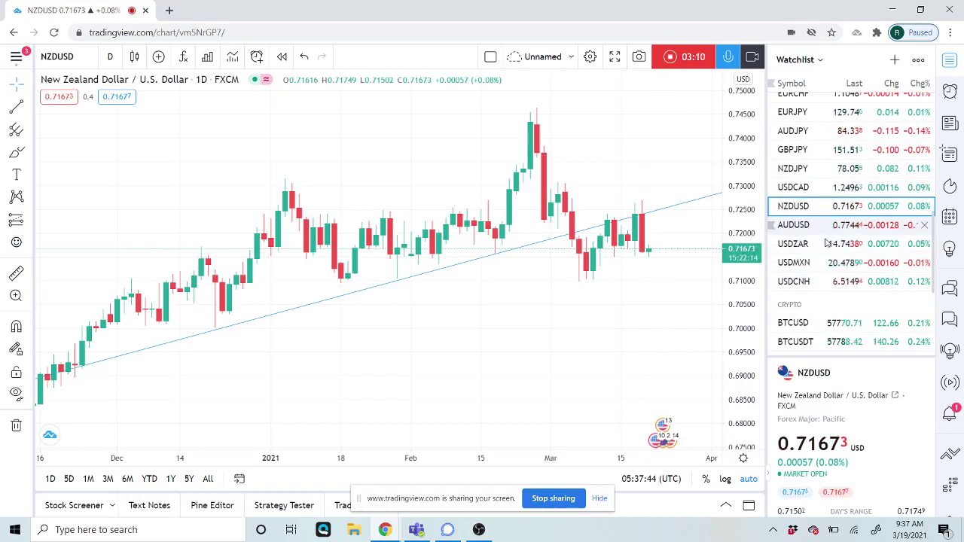
# - Load the USDCNH chart and hide its blue trendline
pyautogui.click(801, 282)
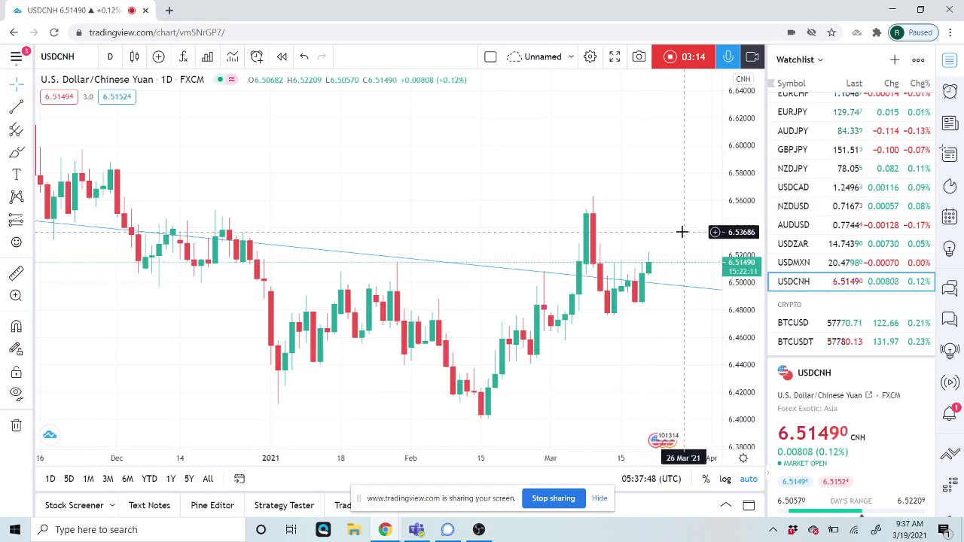
pyautogui.scroll(-2, 682, 234)
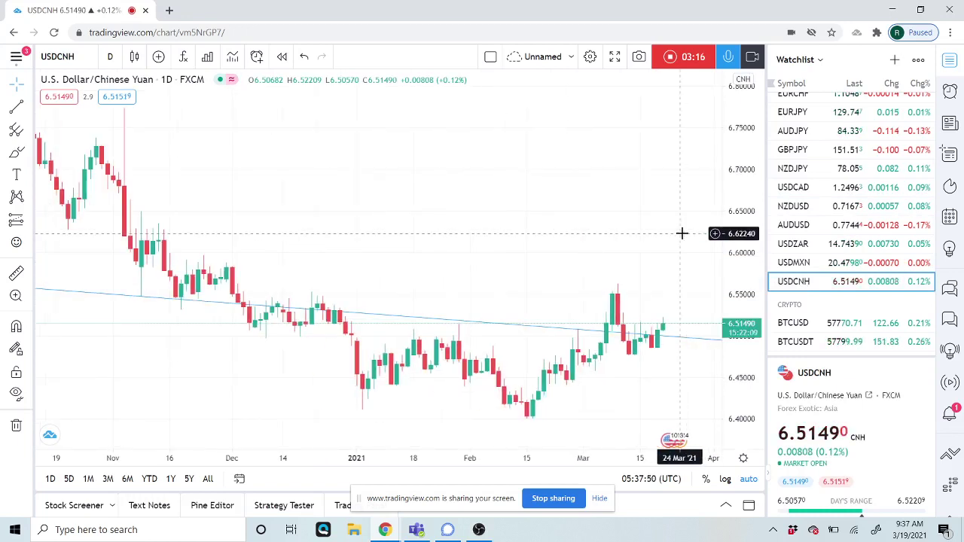
pyautogui.rightClick(384, 321)
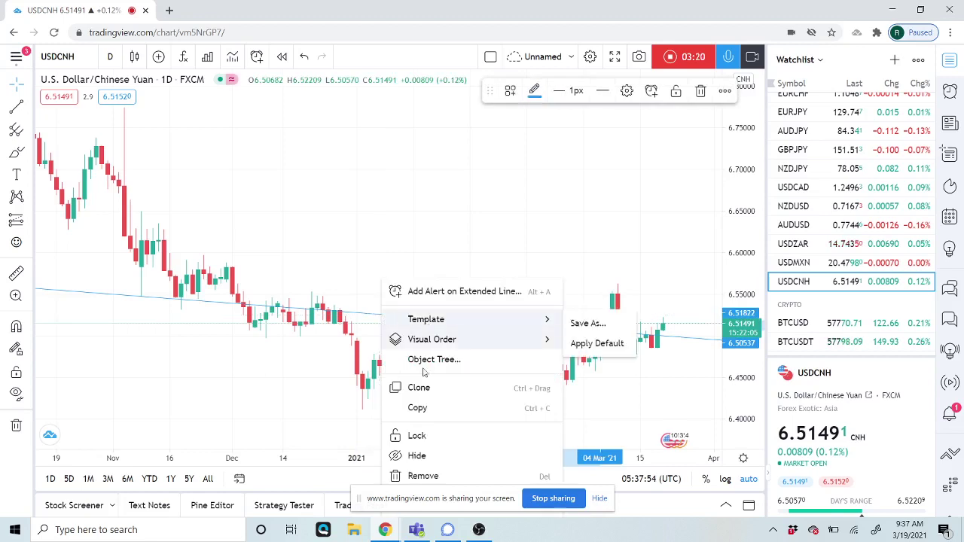
pyautogui.click(441, 456)
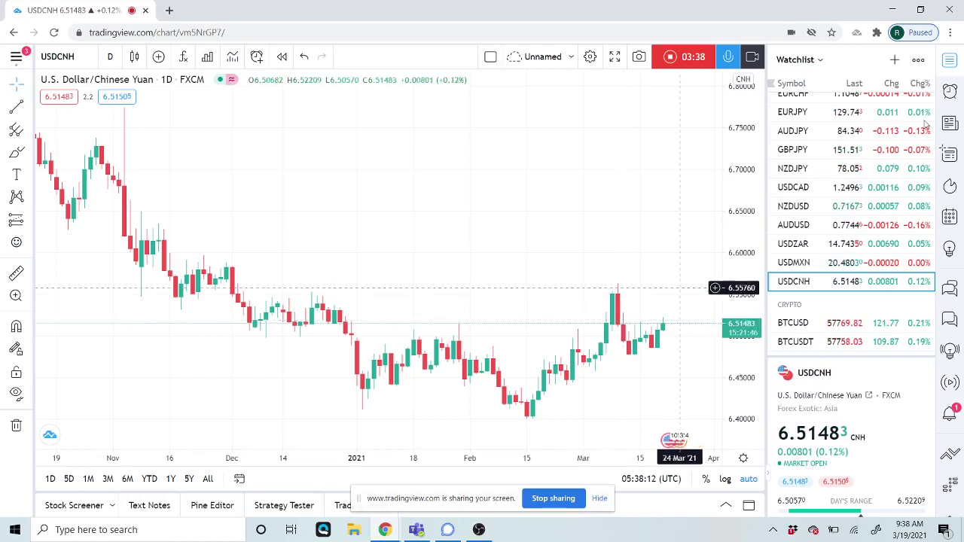
# - Find the CRYPTO section of the watchlist and load the BTCUSD daily chart
pyautogui.scroll(-1, 846, 184)
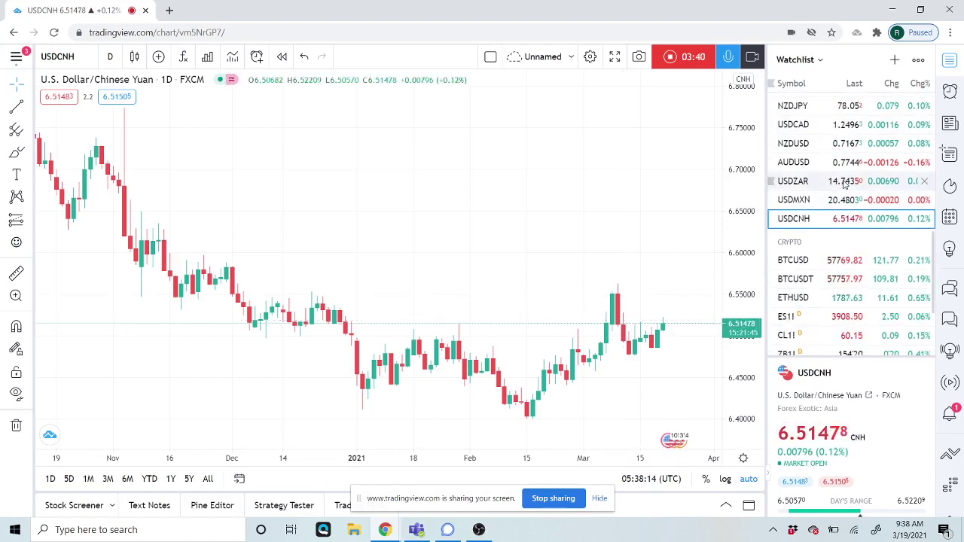
pyautogui.scroll(-1, 845, 184)
pyautogui.scroll(2, 845, 290)
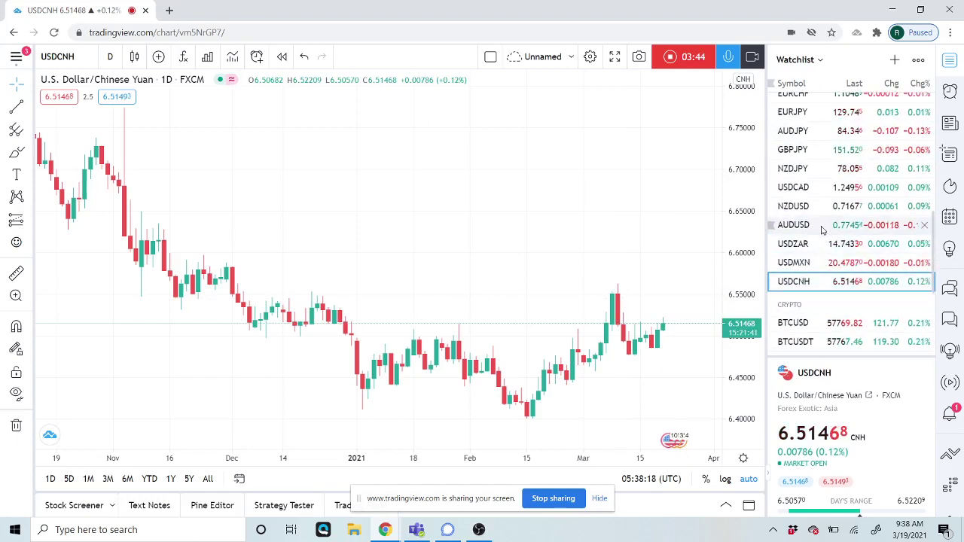
pyautogui.scroll(2, 826, 247)
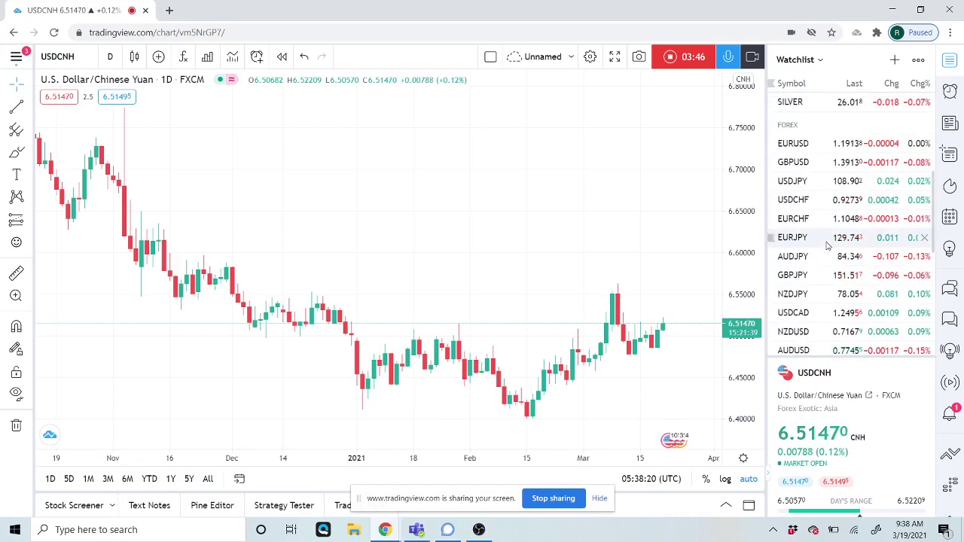
pyautogui.scroll(-2, 826, 247)
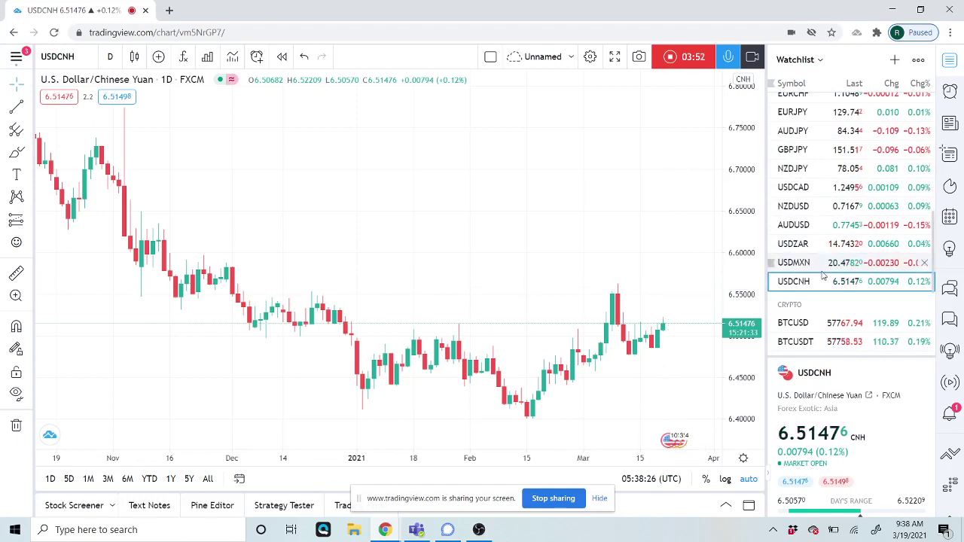
pyautogui.click(819, 323)
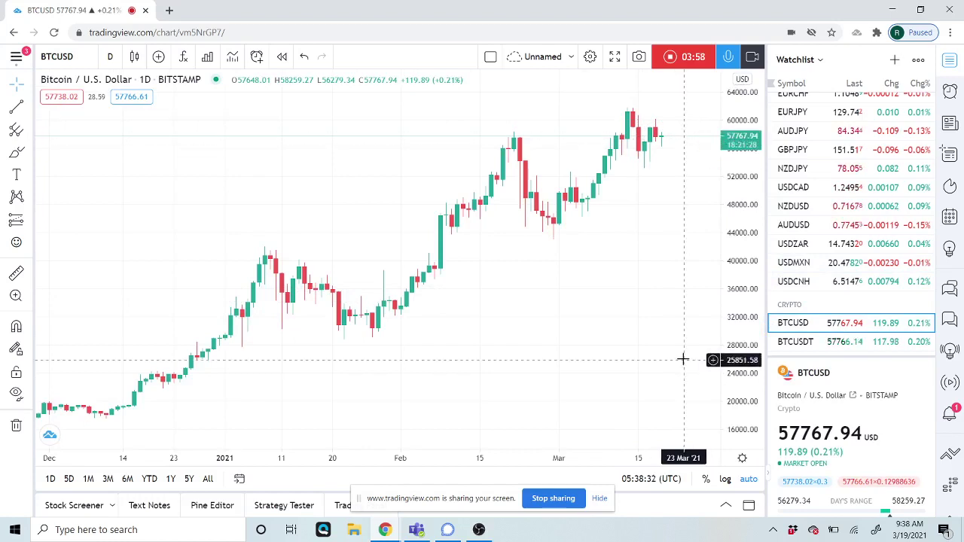
# - Show the ETHUSD daily chart, then switch to the CL1! Light Crude Oil Futures chart
pyautogui.scroll(-2, 808, 302)
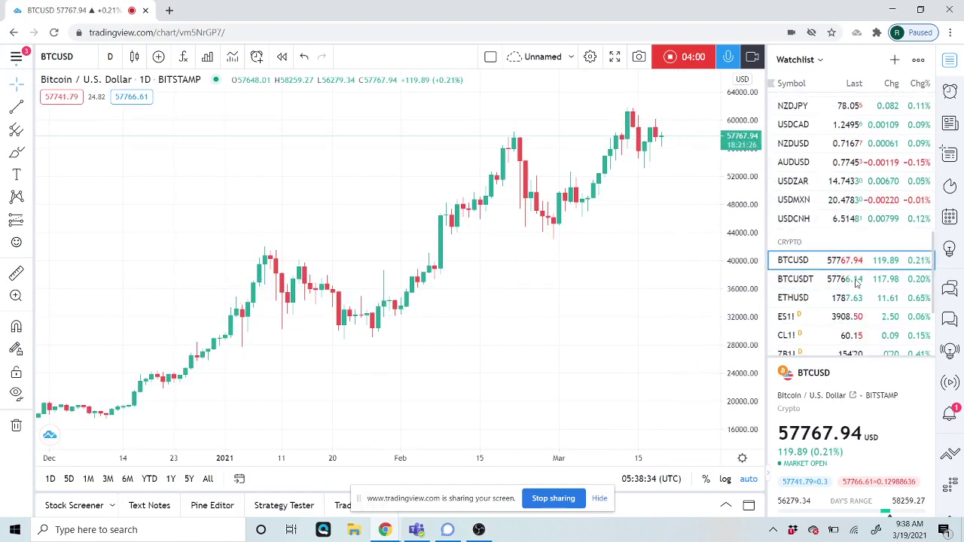
pyautogui.click(795, 298)
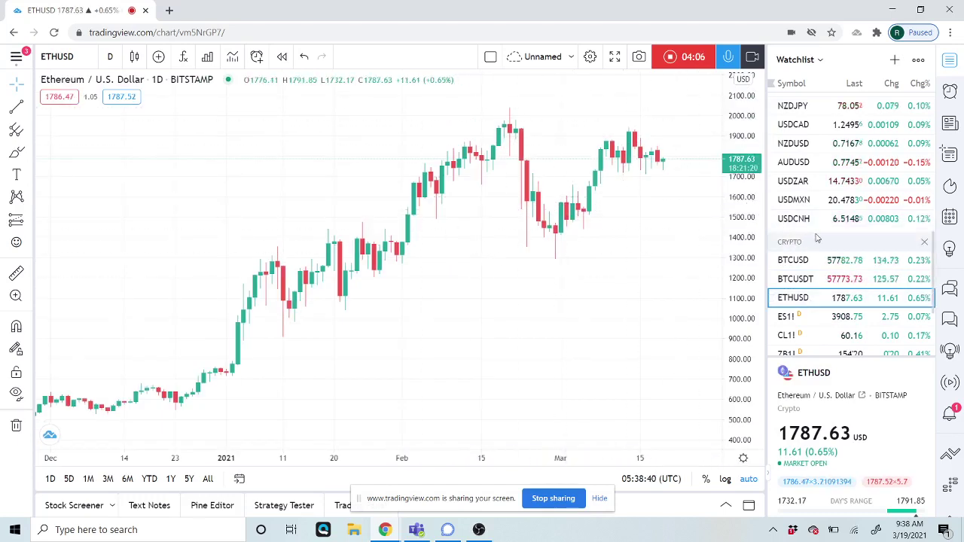
pyautogui.scroll(-1, 829, 229)
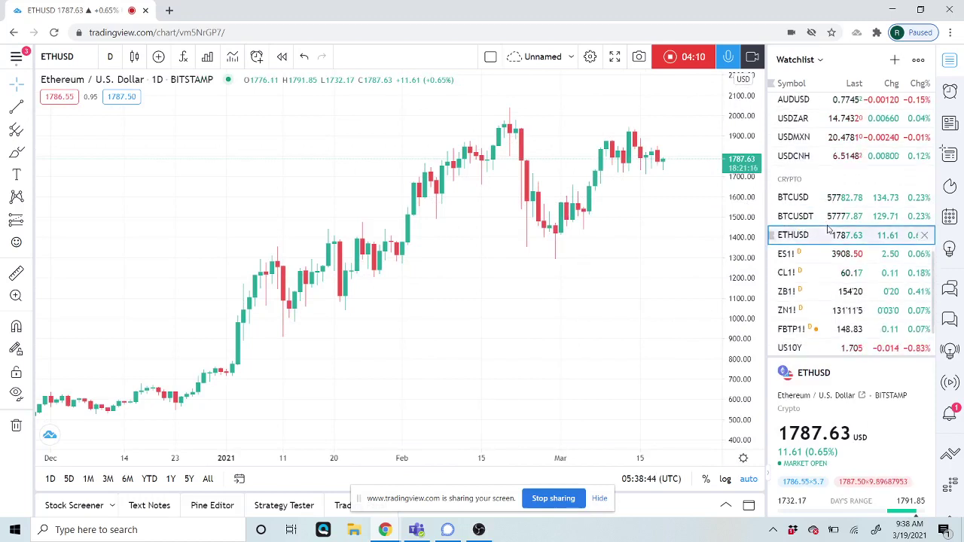
pyautogui.click(797, 275)
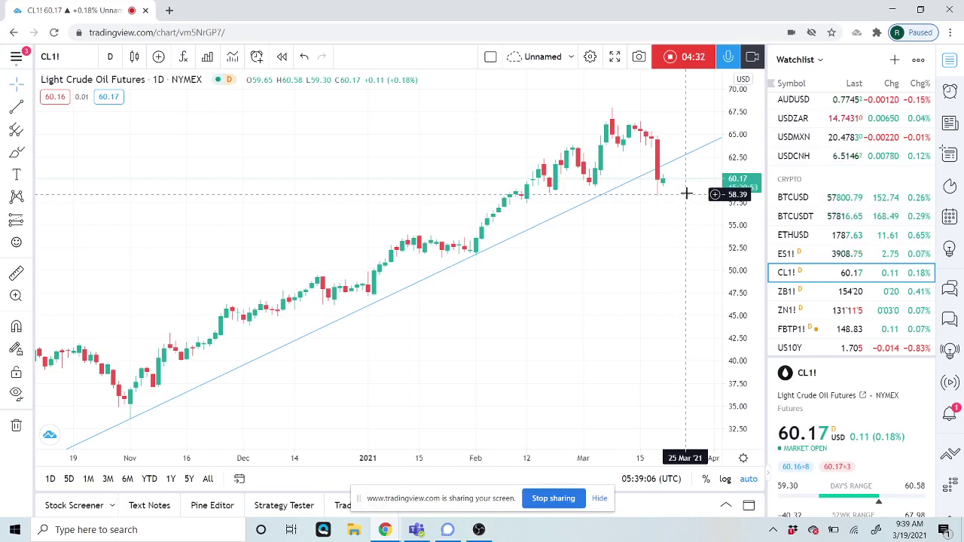
# - Load the US10Y 10-year Treasury yield daily chart from the watchlist
pyautogui.scroll(-1, 891, 197)
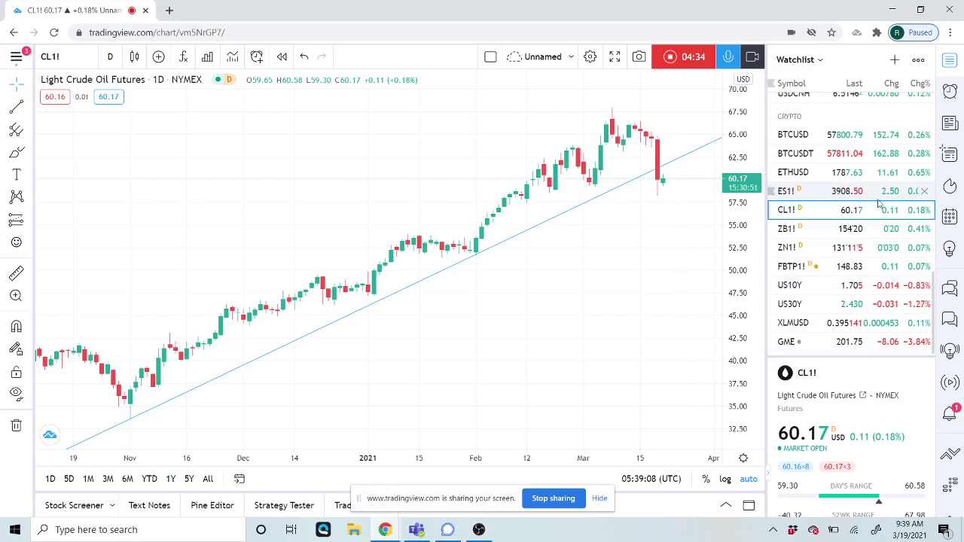
pyautogui.scroll(2, 870, 249)
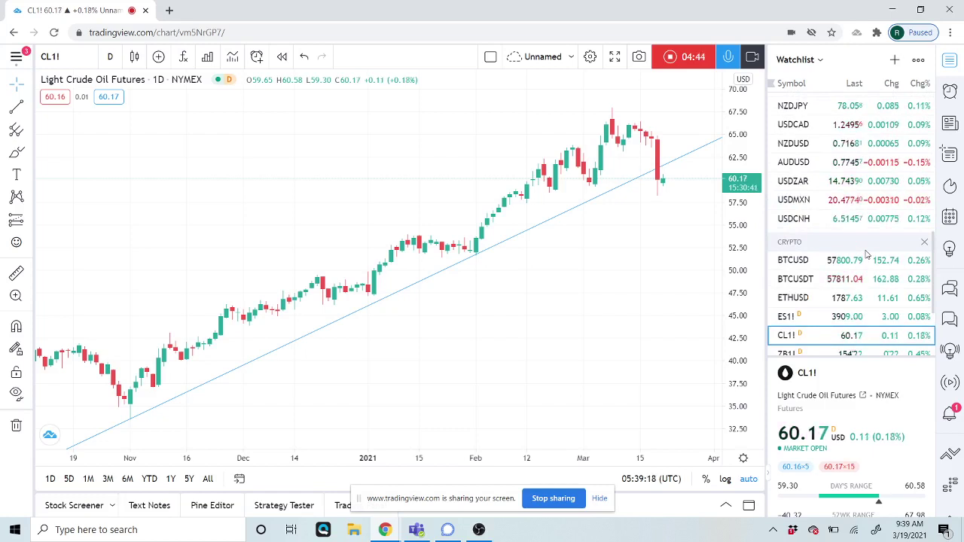
pyautogui.scroll(-1, 865, 202)
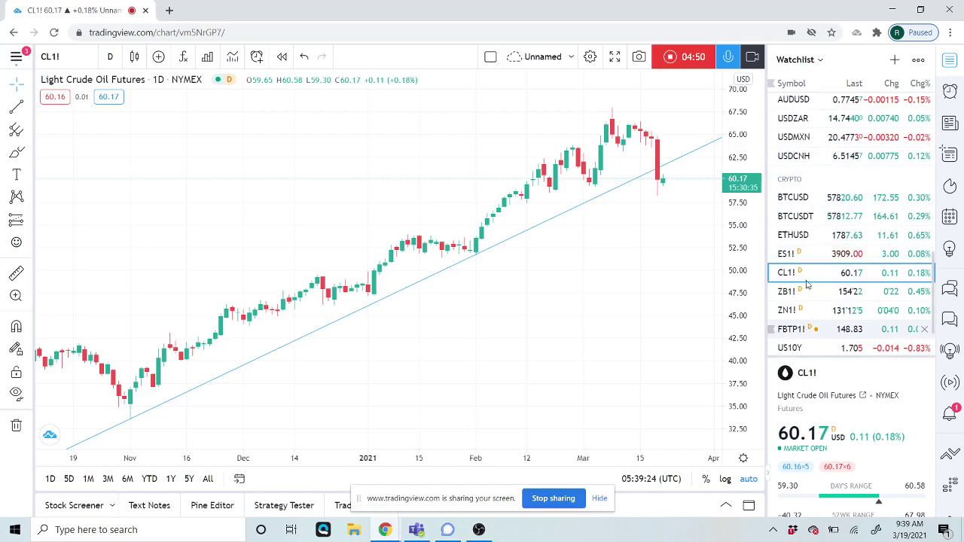
pyautogui.click(796, 346)
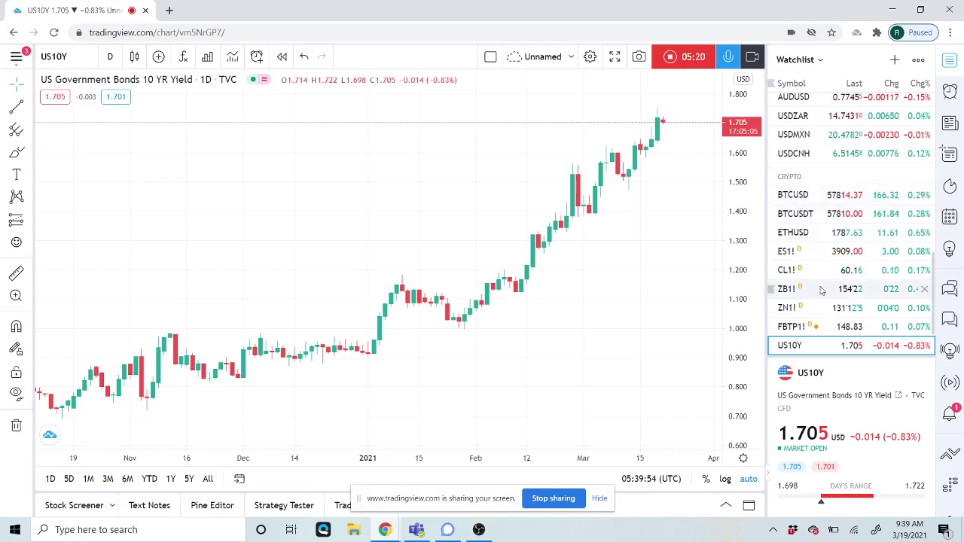
# - Show the NZDJPY daily chart from FOREX, then stop recording to preview the video idea
pyautogui.scroll(3, 823, 285)
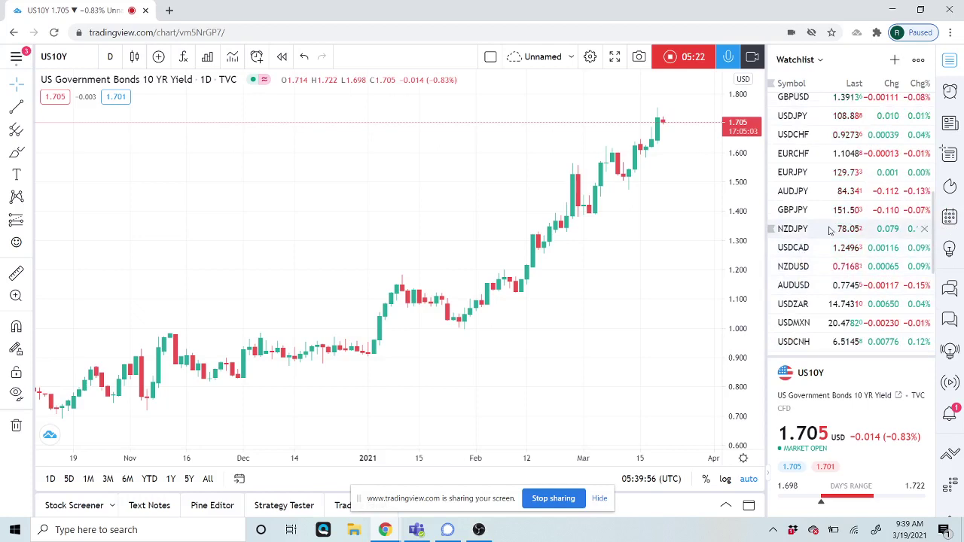
pyautogui.scroll(-1, 830, 231)
pyautogui.scroll(2, 830, 231)
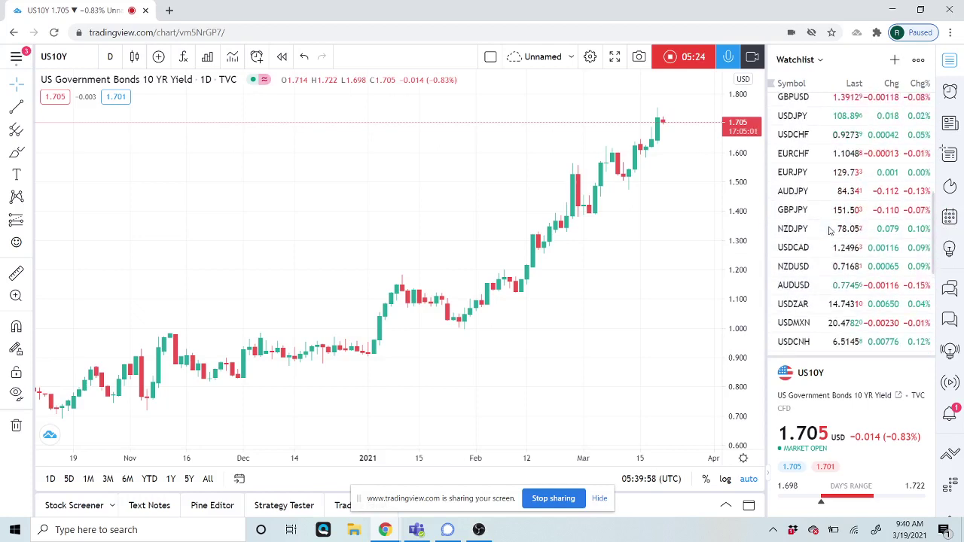
pyautogui.scroll(-1, 830, 232)
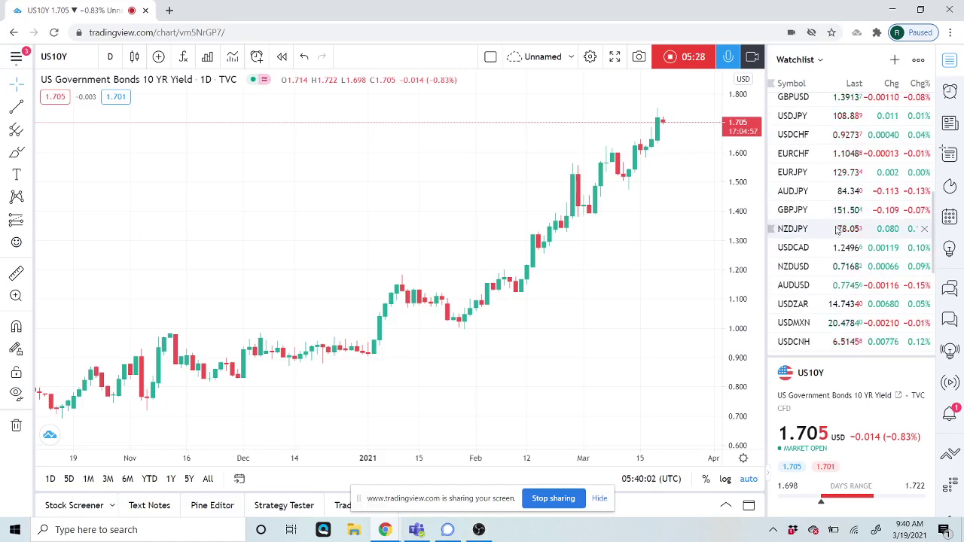
pyautogui.scroll(2, 841, 245)
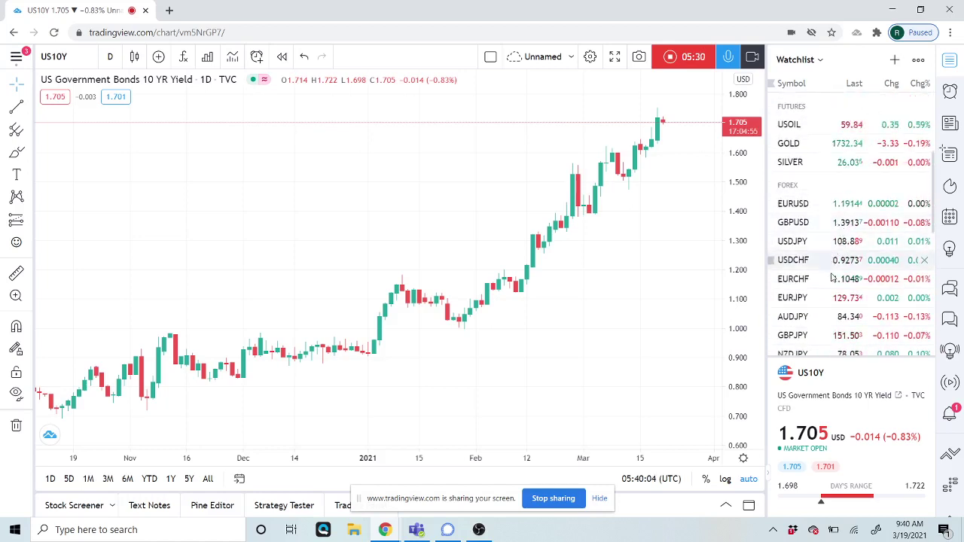
pyautogui.scroll(-1, 835, 260)
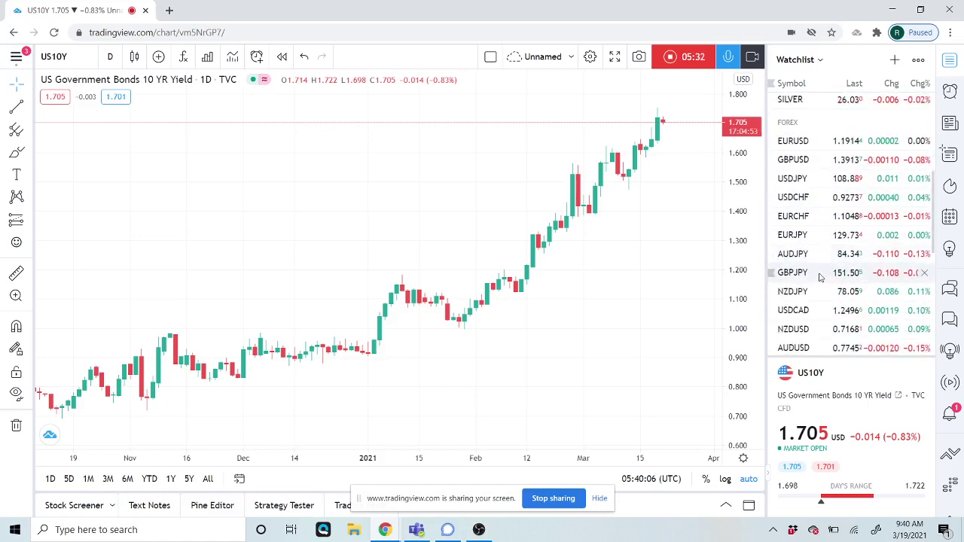
pyautogui.click(795, 290)
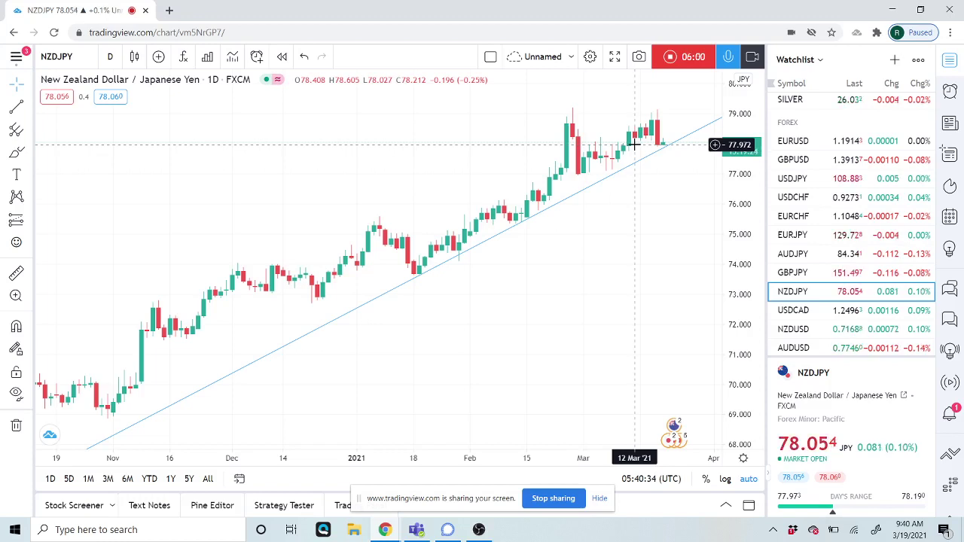
pyautogui.click(672, 60)
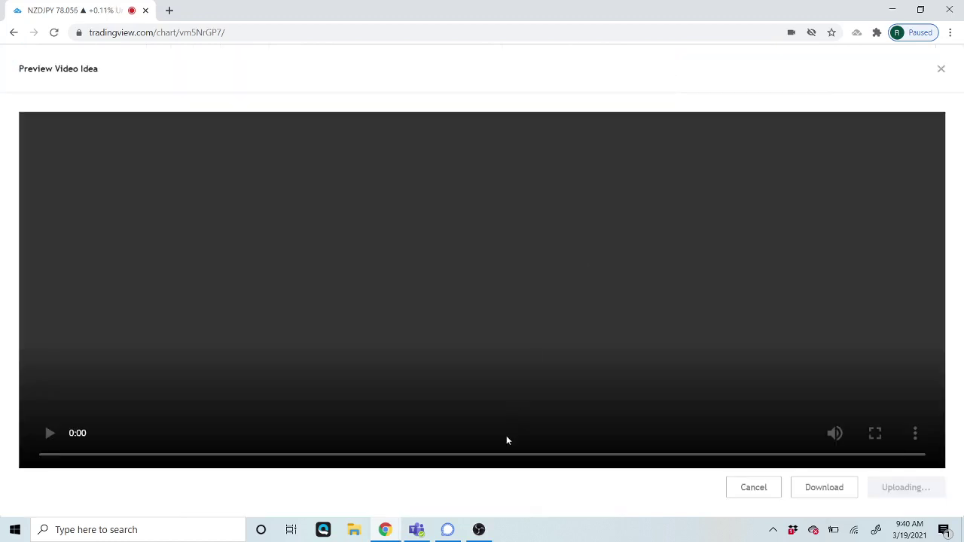